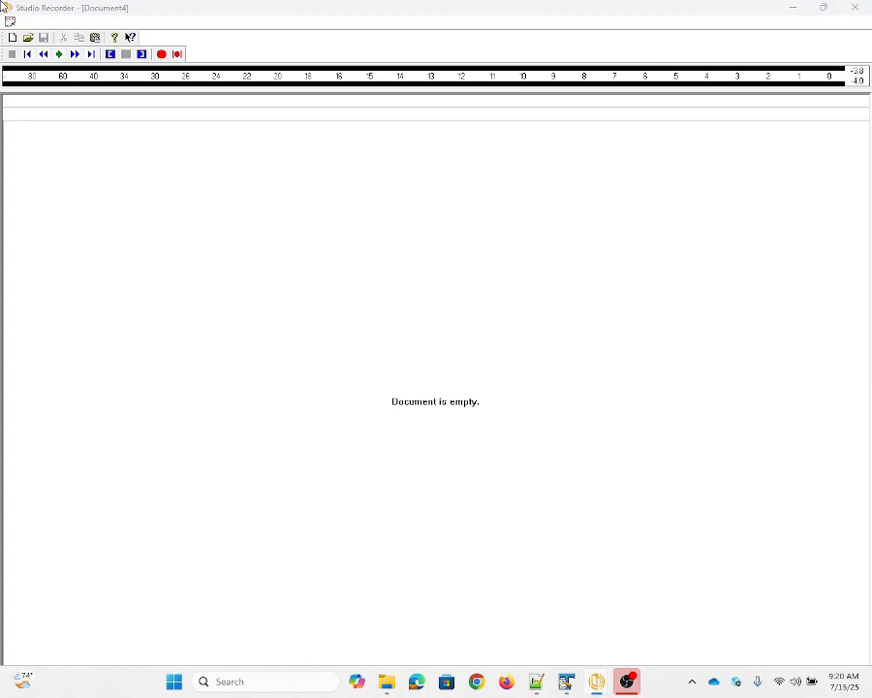
Review the device type, play device and available record devices in the wave device selection
{"action": "key", "text": "Tab"}
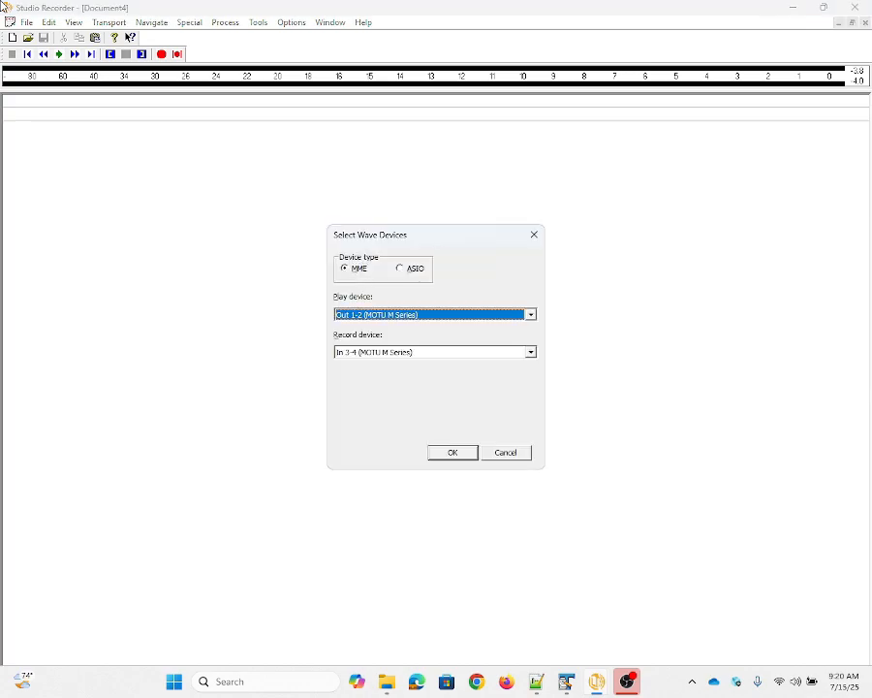
{"action": "key", "text": "shift+Tab"}
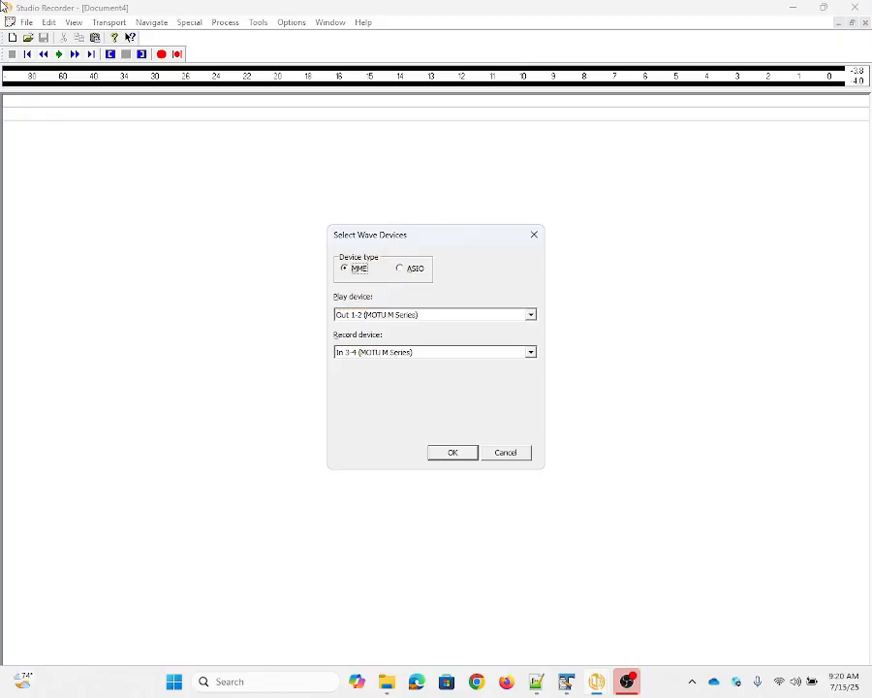
{"action": "key", "text": "Tab"}
{"action": "key", "text": "Tab"}
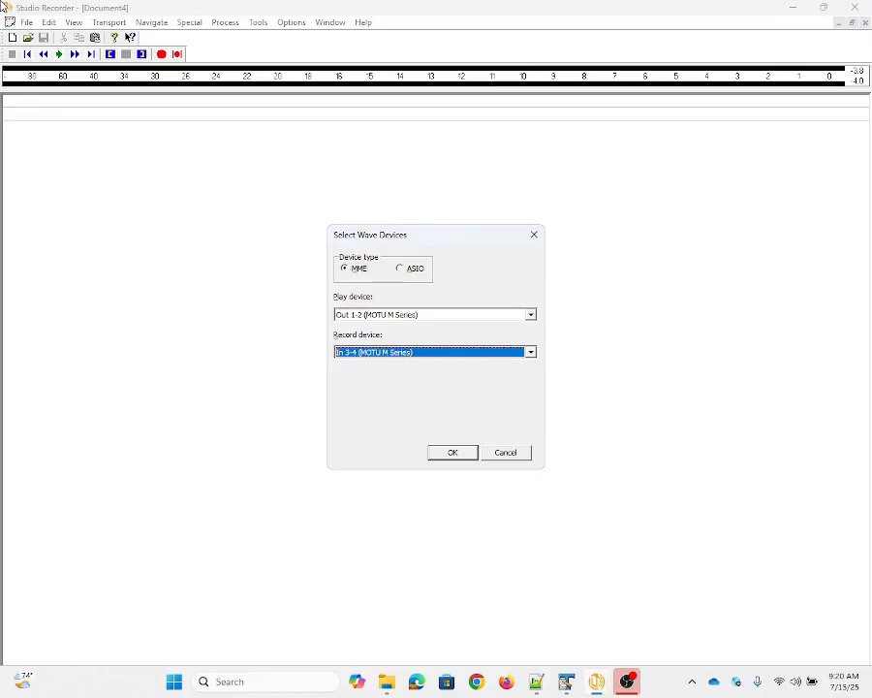
{"action": "key", "text": "Down"}
{"action": "key", "text": "Up"}
{"action": "key", "text": "Up"}
{"action": "key", "text": "Up"}
{"action": "key", "text": "Up"}
{"action": "key", "text": "Down"}
{"action": "key", "text": "Down"}
{"action": "key", "text": "Down"}
{"action": "key", "text": "Return"}
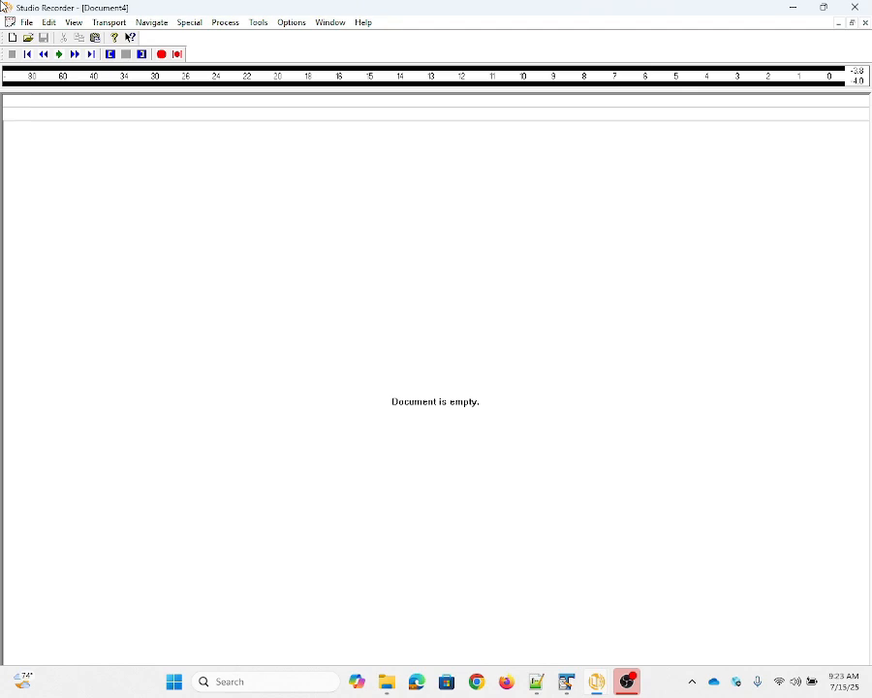
Open the Windows Sound control panel by running mmsys.cpl
{"action": "key", "text": "super+r"}
{"action": "type", "text": "mm"}
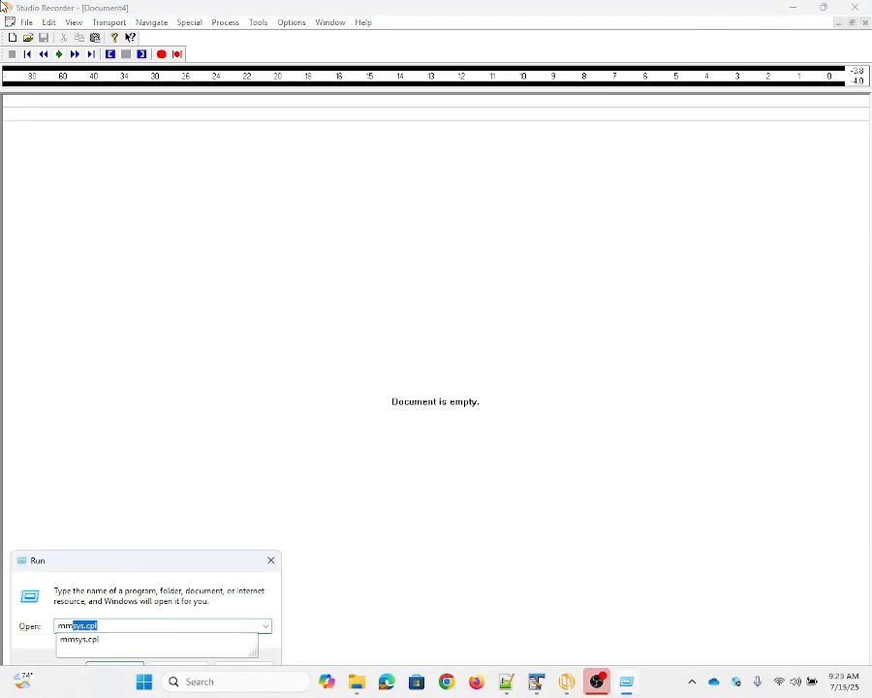
{"action": "type", "text": "sys.cpl"}
{"action": "key", "text": "BackSpace"}
{"action": "key", "text": "BackSpace"}
{"action": "type", "text": "lp"}
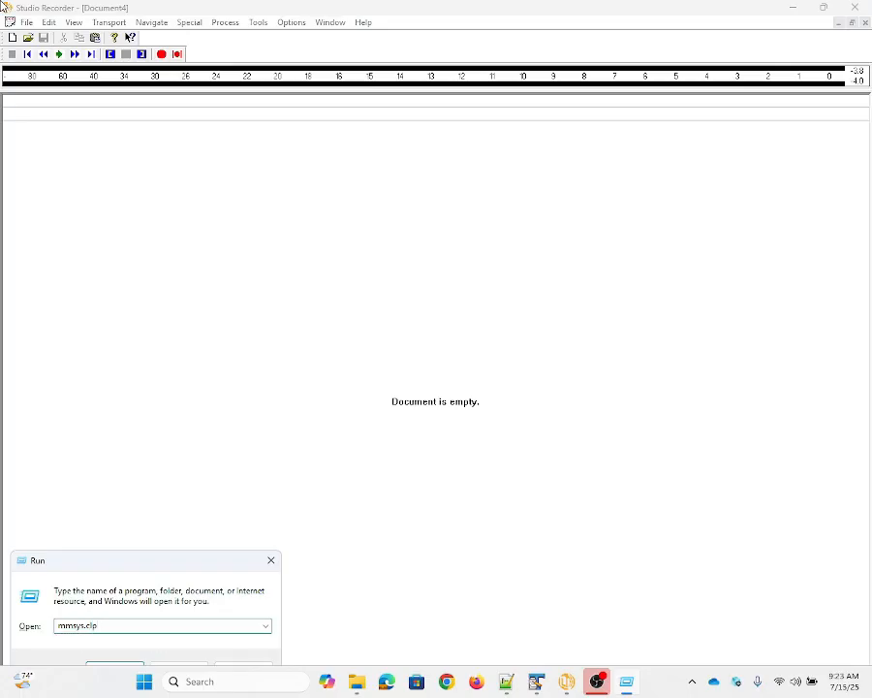
{"action": "key", "text": "BackSpace"}
{"action": "key", "text": "BackSpace"}
{"action": "type", "text": "pl"}
{"action": "key", "text": "Return"}
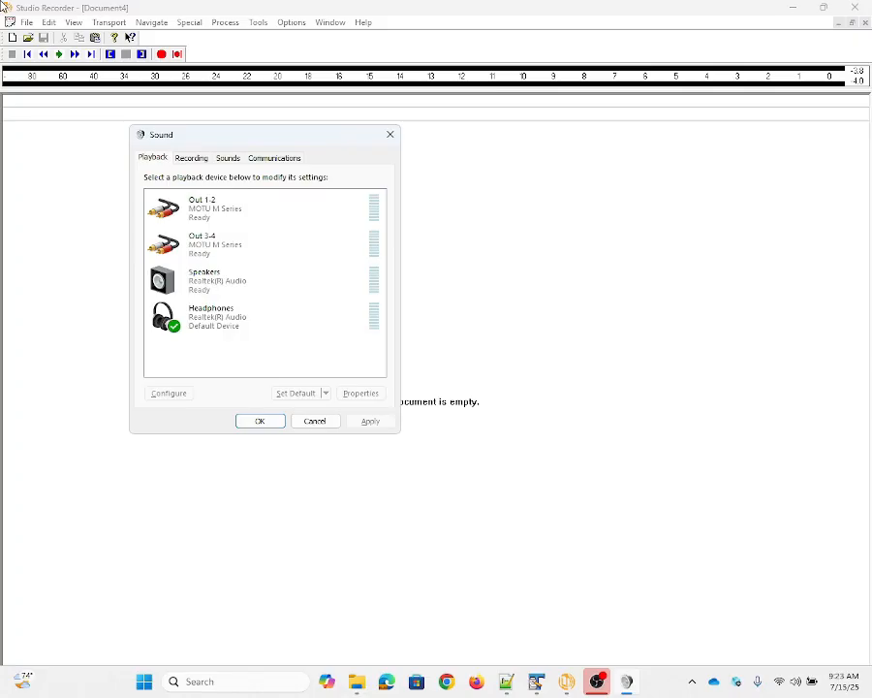
Show both disabled and disconnected devices in the Sound control panel's list of recording devices
{"action": "key", "text": "ctrl+Tab"}
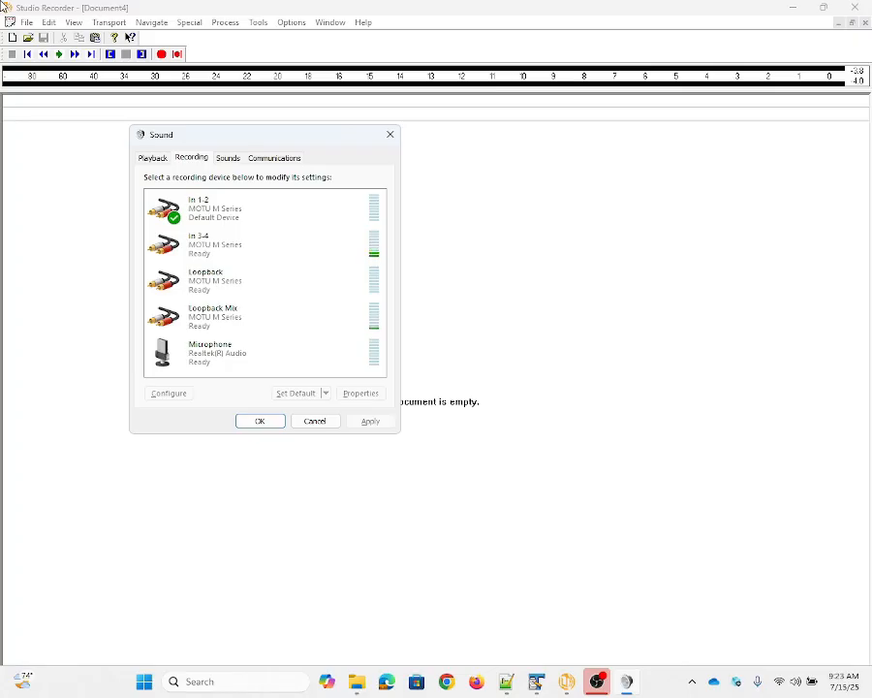
{"action": "key", "text": "shift+F10"}
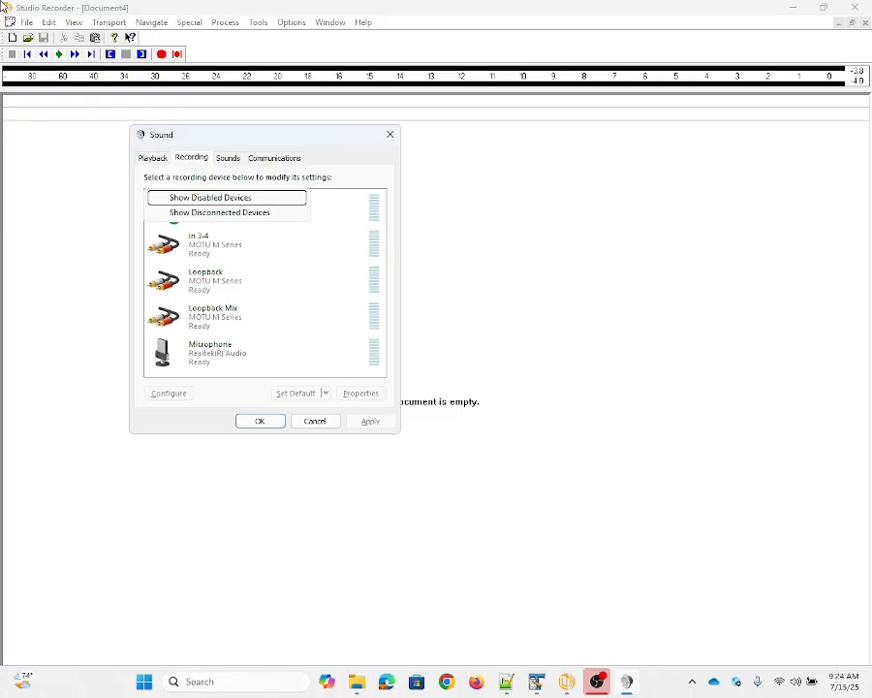
{"action": "key", "text": "Down"}
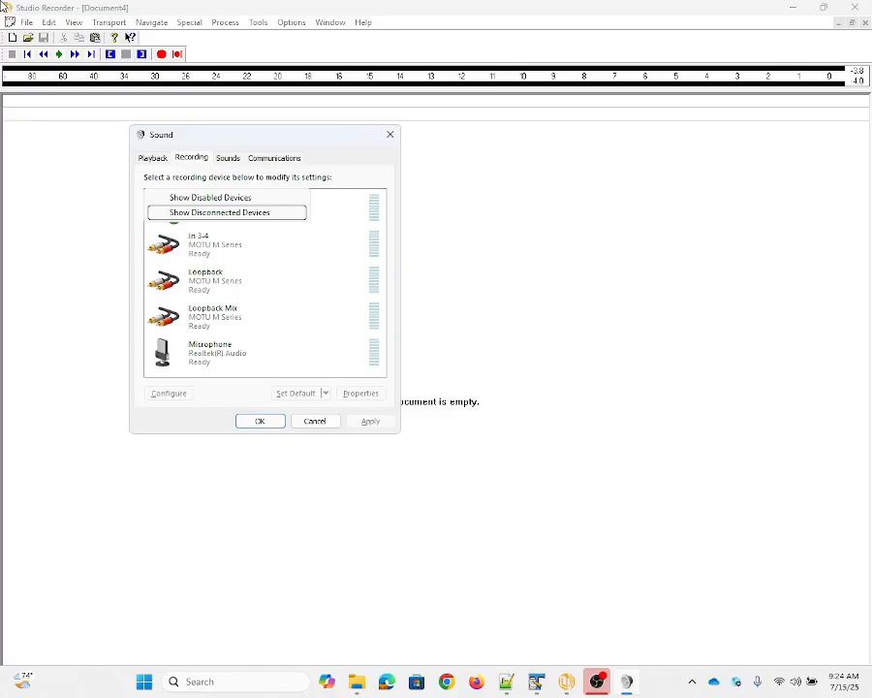
{"action": "key", "text": "Up"}
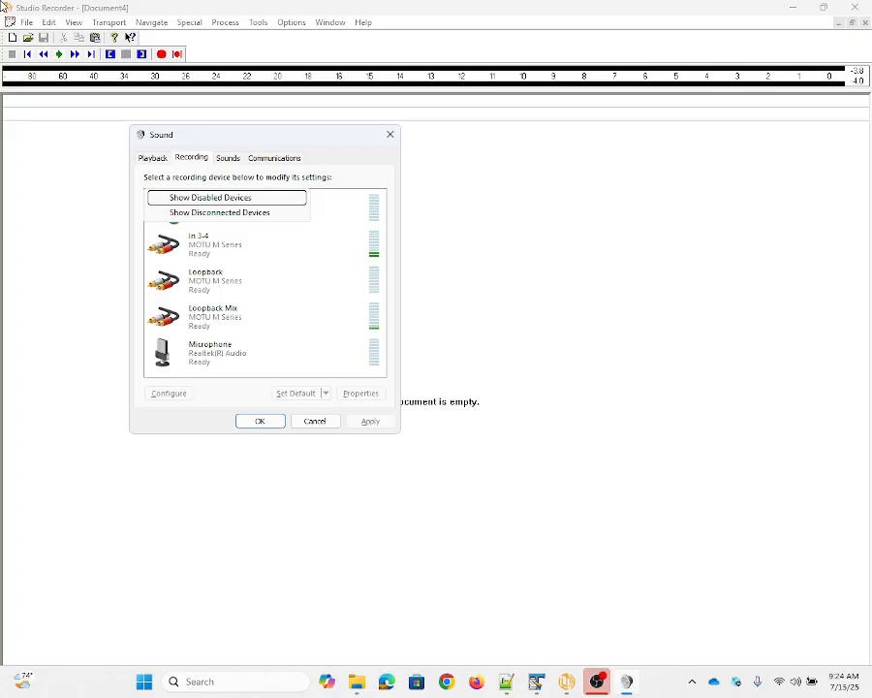
{"action": "key", "text": "Return"}
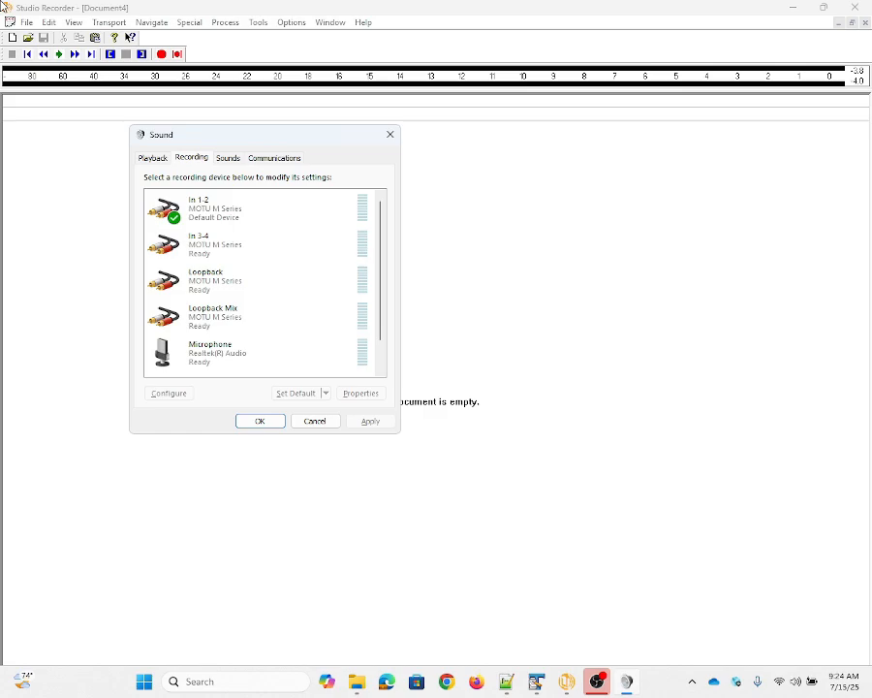
{"action": "key", "text": "shift+F10"}
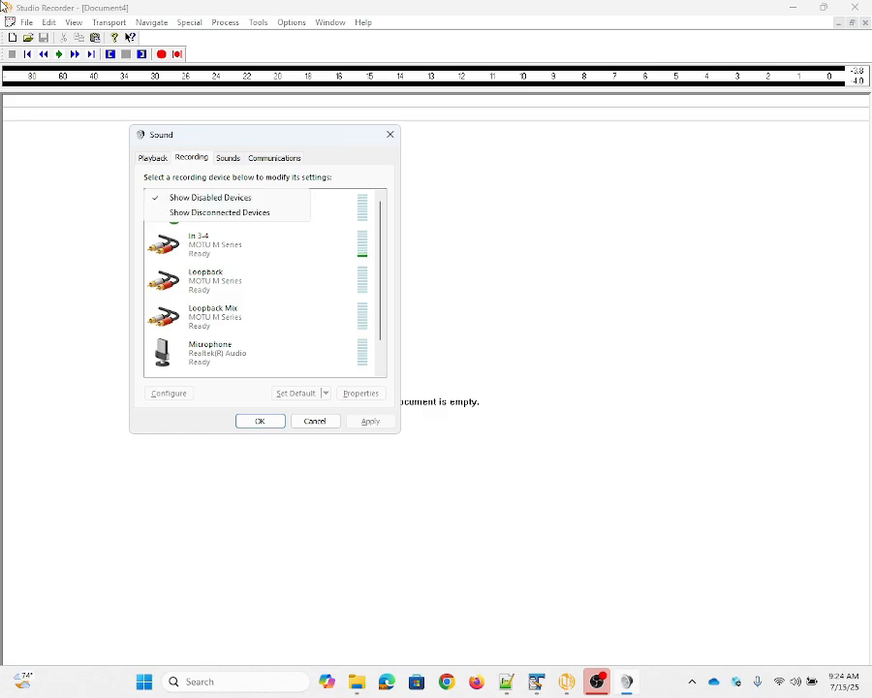
{"action": "key", "text": "Down"}
{"action": "key", "text": "Down"}
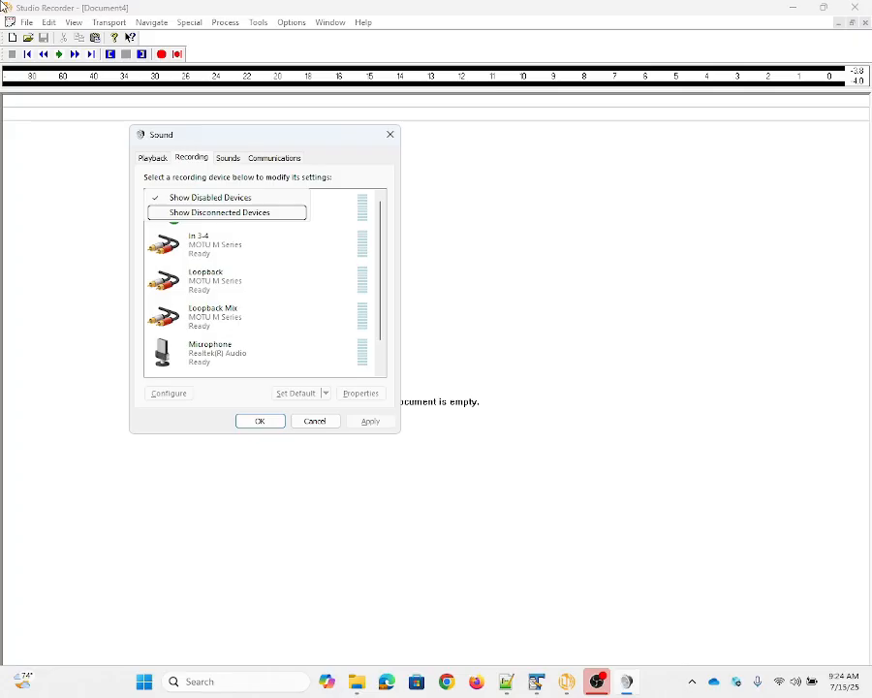
{"action": "key", "text": "Return"}
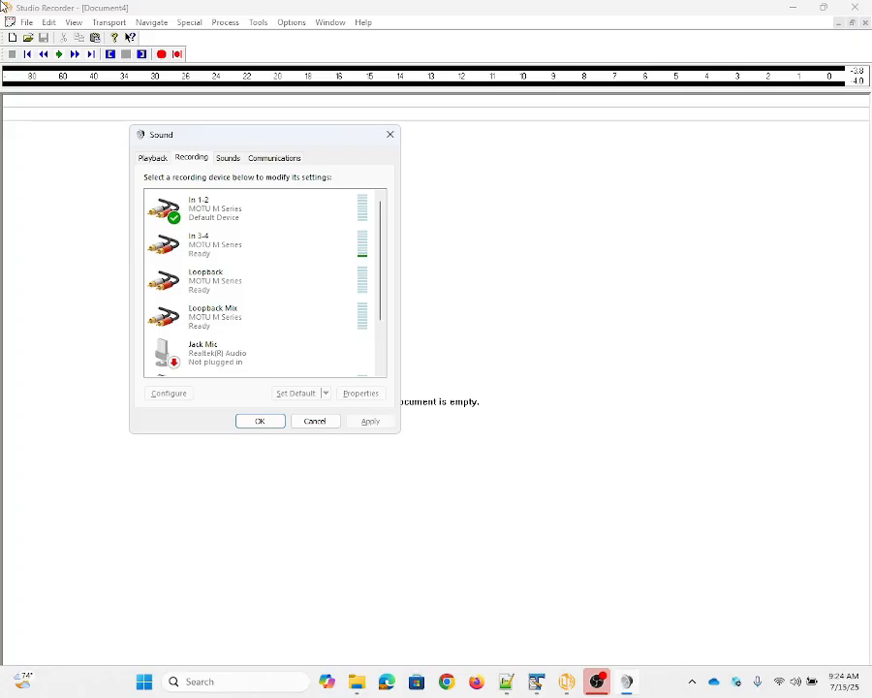
Enable the Realtek(R) Audio Stereo Mix recording device and close the Sound control panel
{"action": "key", "text": "Down"}
{"action": "key", "text": "Down"}
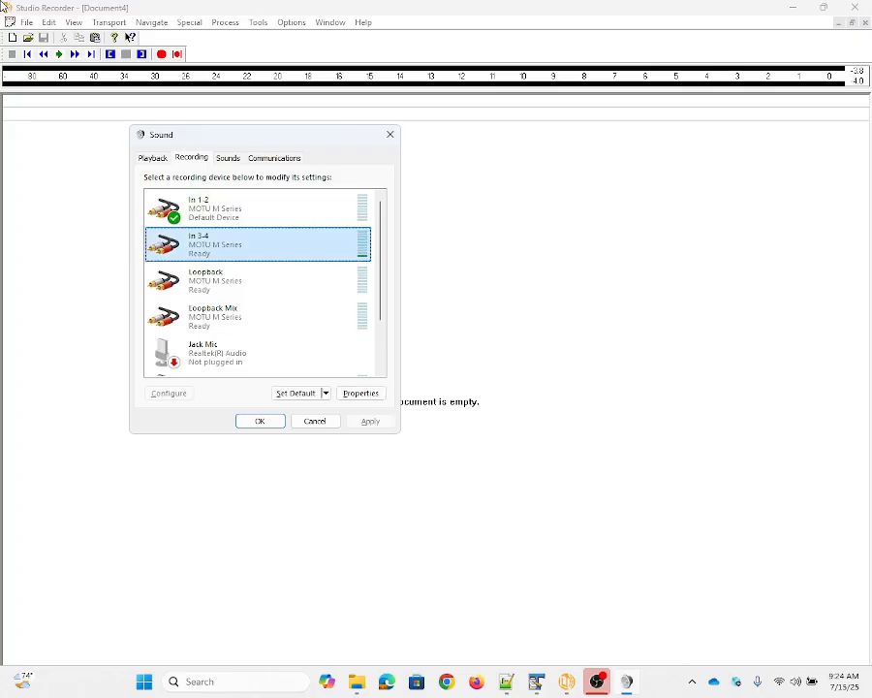
{"action": "key", "text": "Down"}
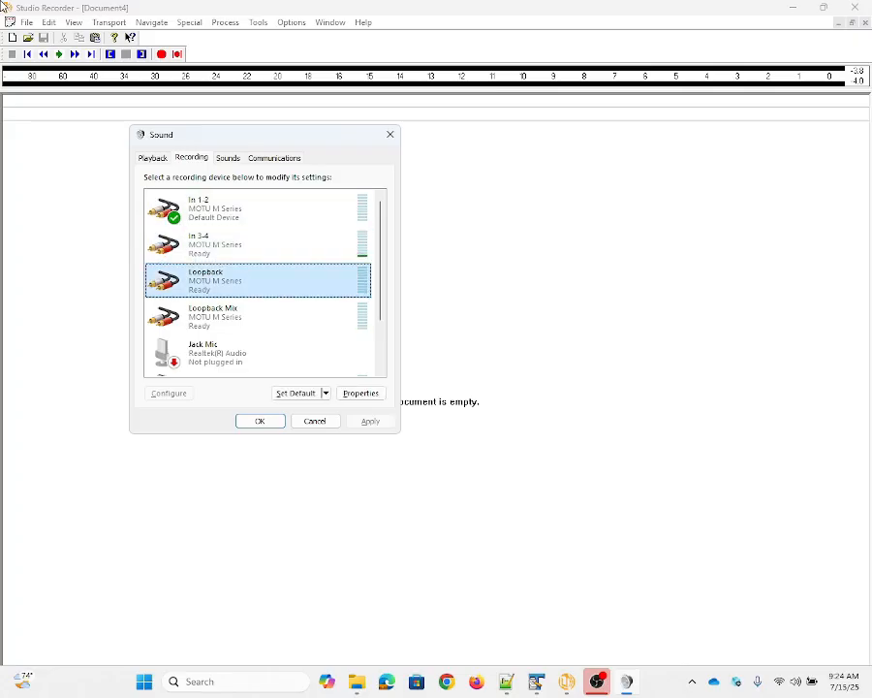
{"action": "key", "text": "Down"}
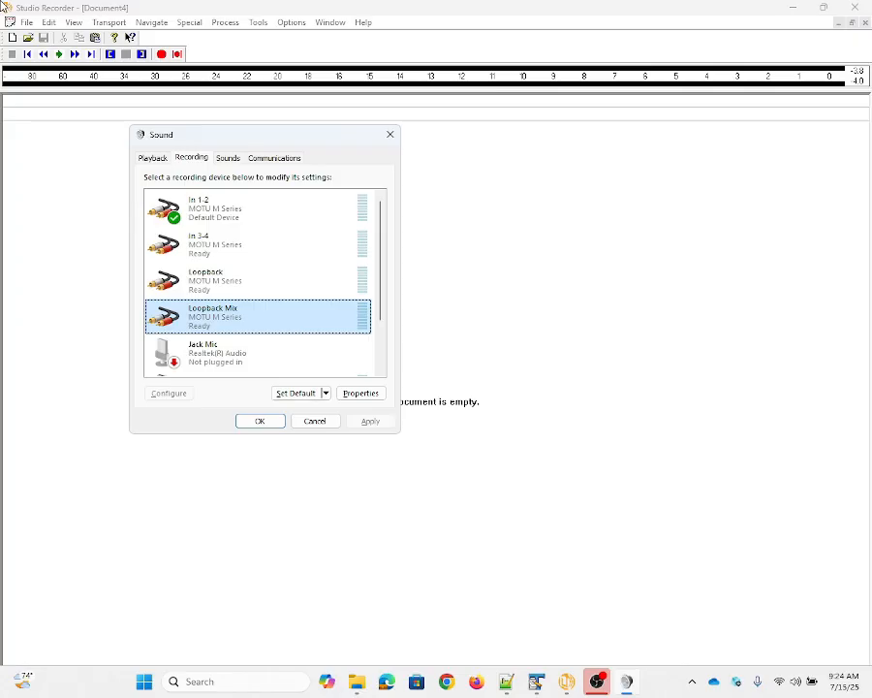
{"action": "key", "text": "Down"}
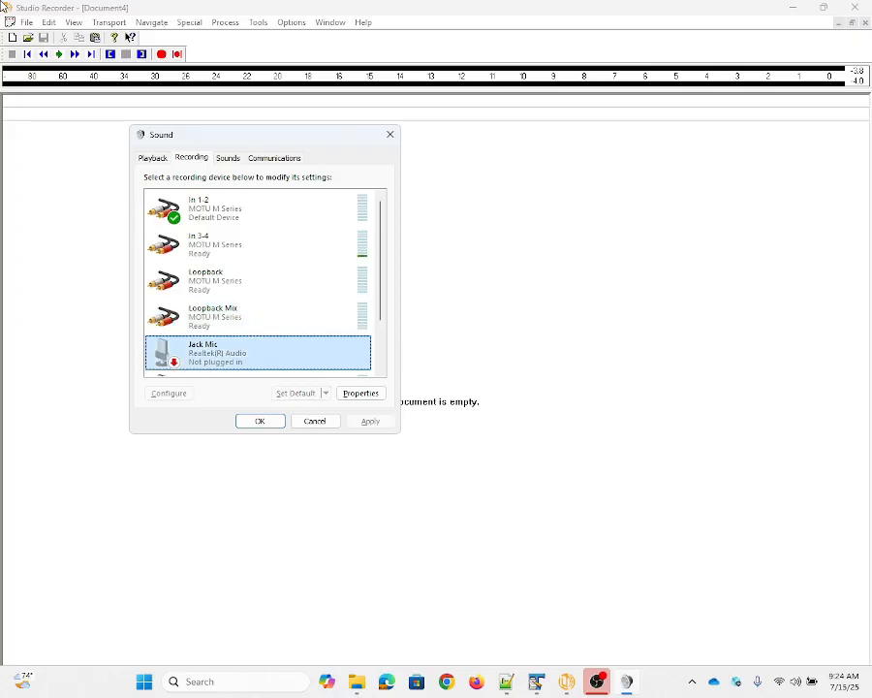
{"action": "key", "text": "Down"}
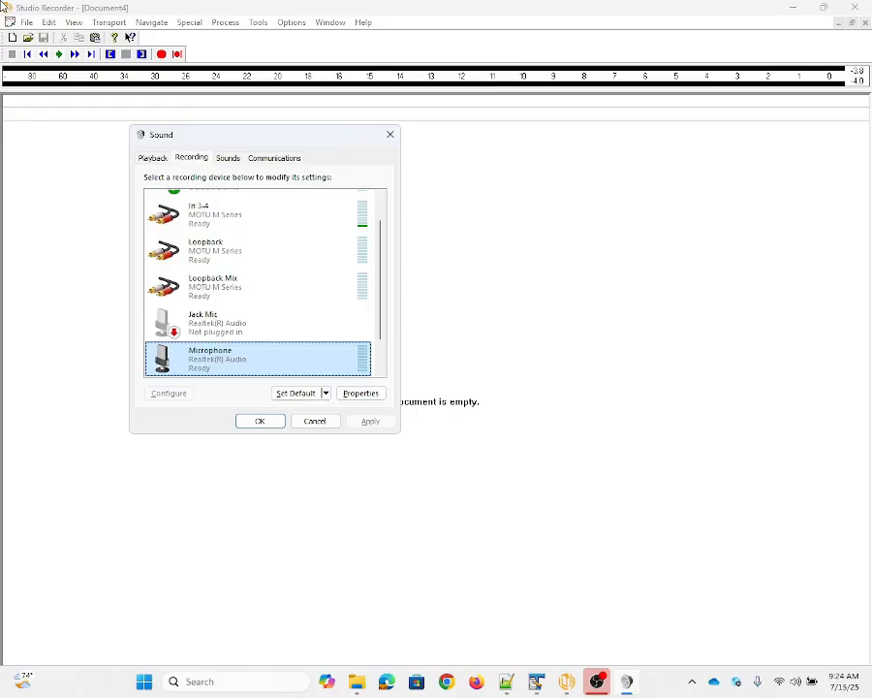
{"action": "key", "text": "Down"}
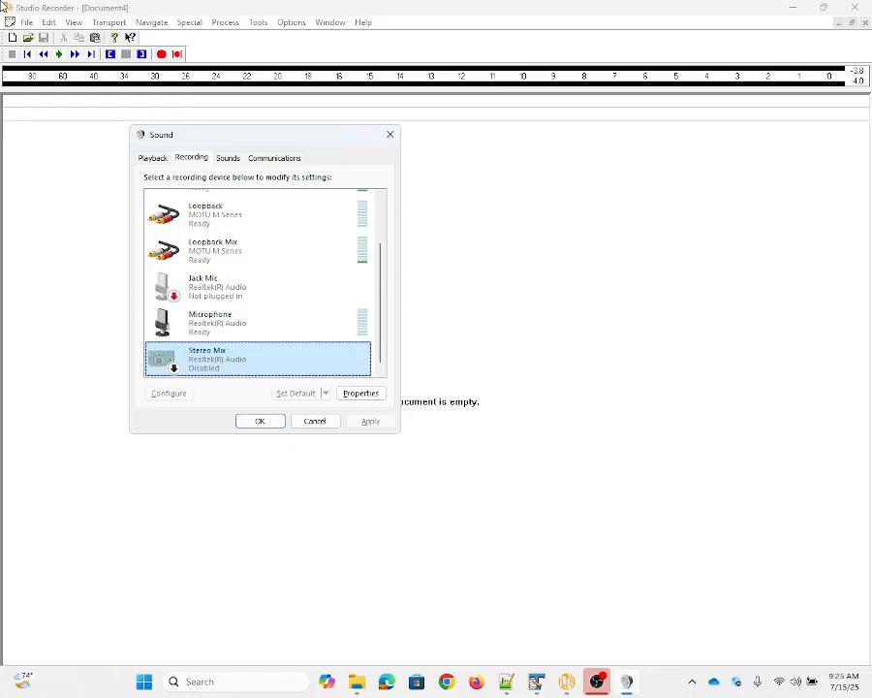
{"action": "key", "text": "shift+F10"}
{"action": "key", "text": "Down"}
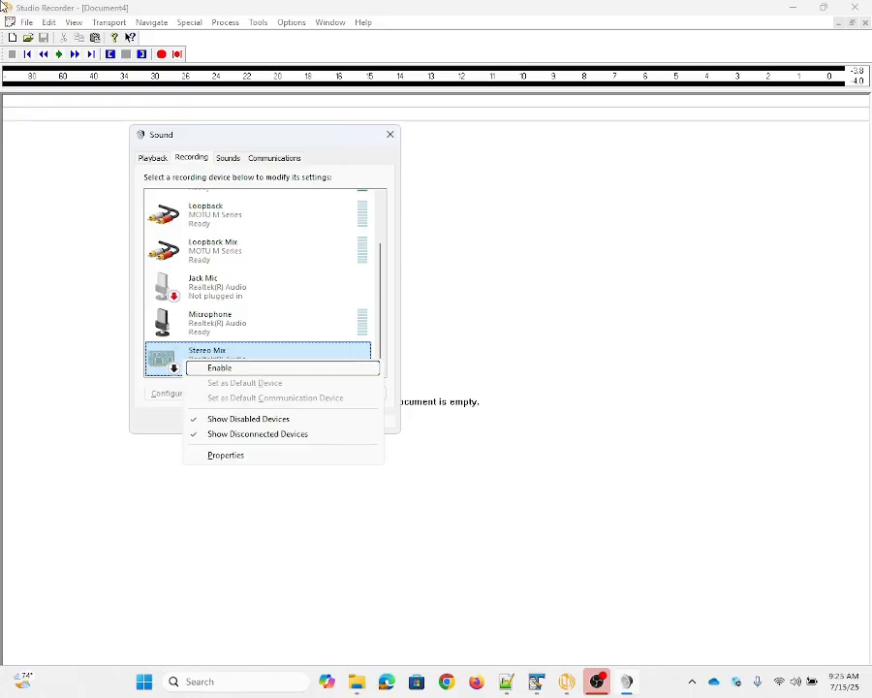
{"action": "key", "text": "Return"}
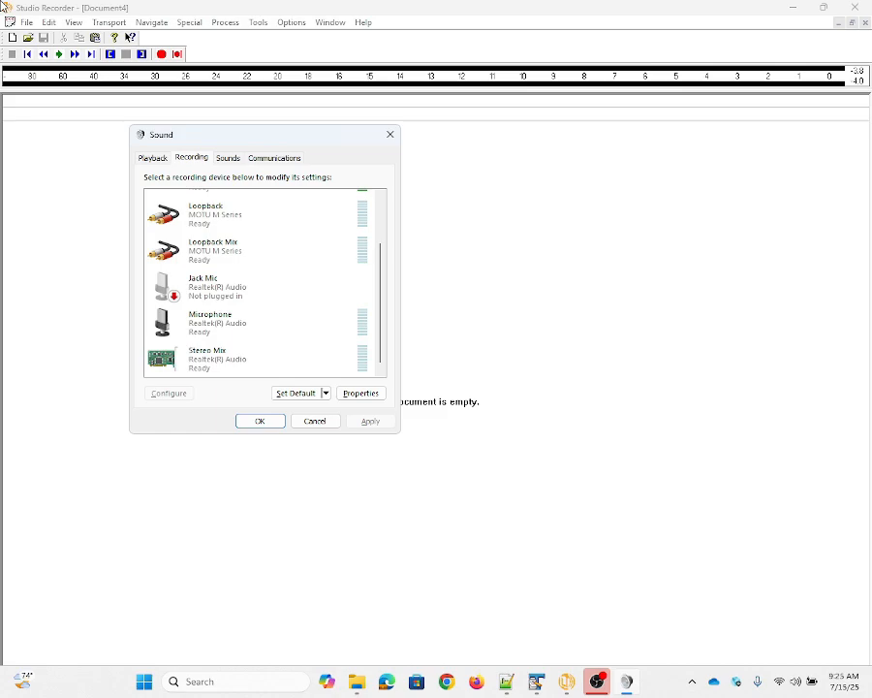
{"action": "key", "text": "Escape"}
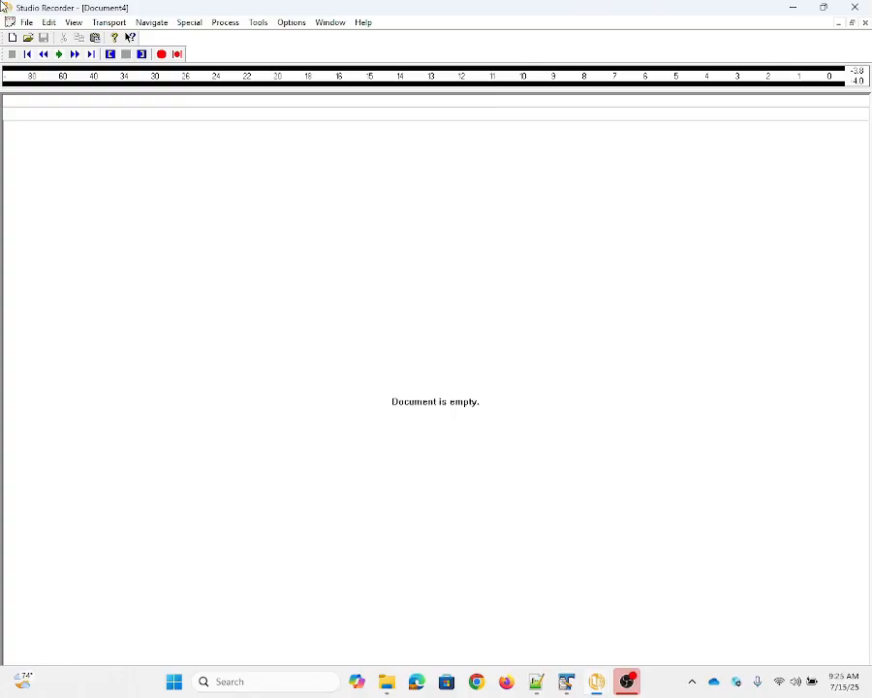
Set the wave record device to Stereo Mix (Realtek(R) Audio)
{"action": "key", "text": "ctrl+w"}
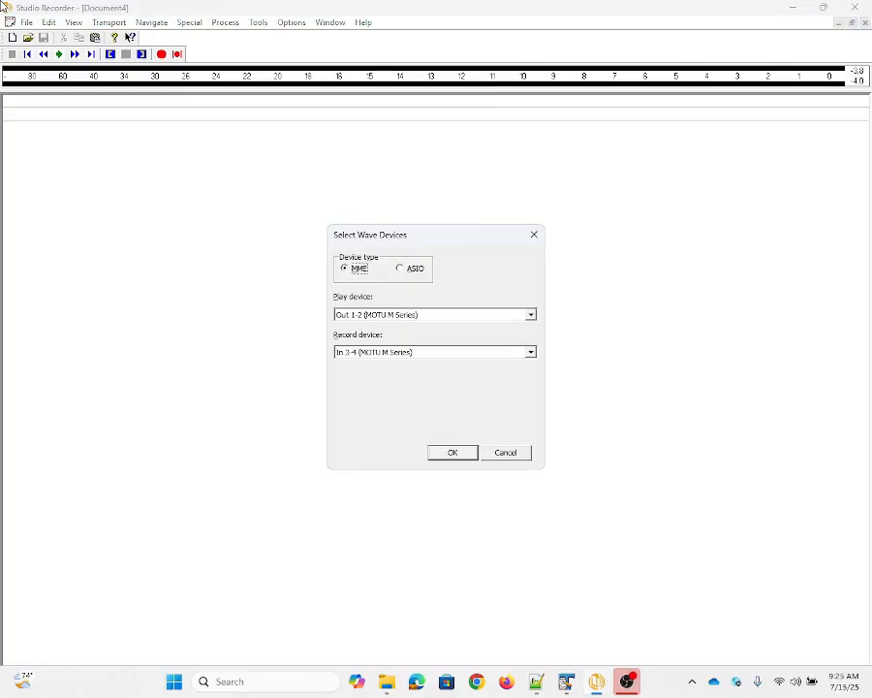
{"action": "key", "text": "Tab"}
{"action": "key", "text": "Tab"}
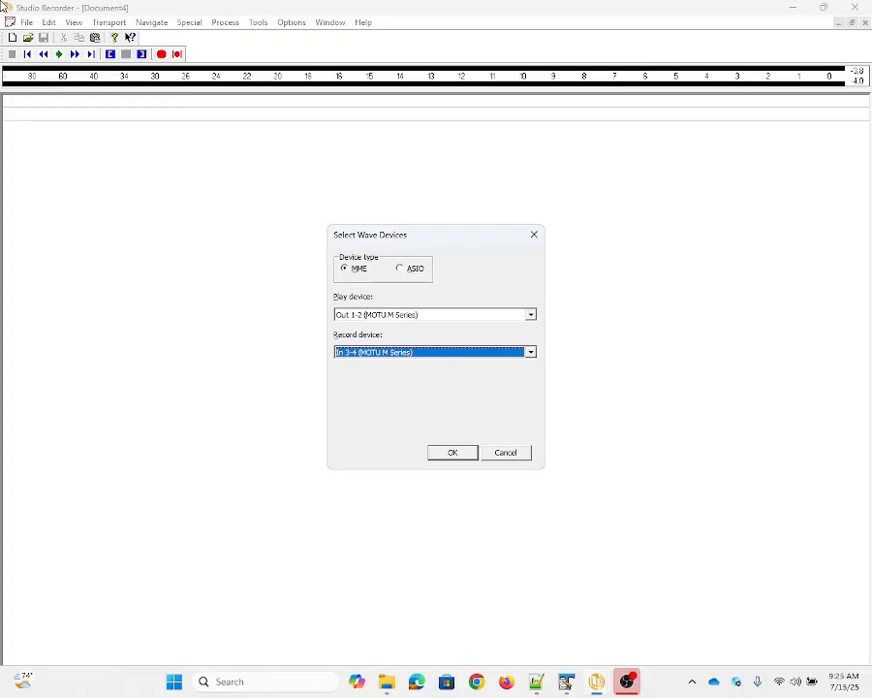
{"action": "key", "text": "Down"}
{"action": "key", "text": "Down"}
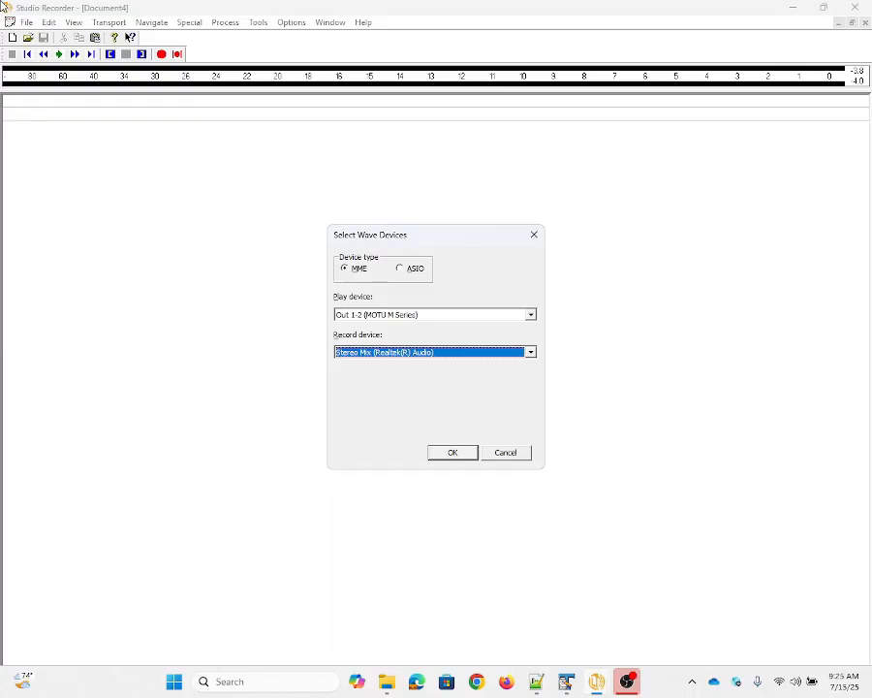
{"action": "key", "text": "Return"}
{"action": "key", "text": "Down"}
{"action": "key", "text": "Up"}
{"action": "key", "text": "Down"}
{"action": "key", "text": "Down"}
{"action": "key", "text": "Return"}
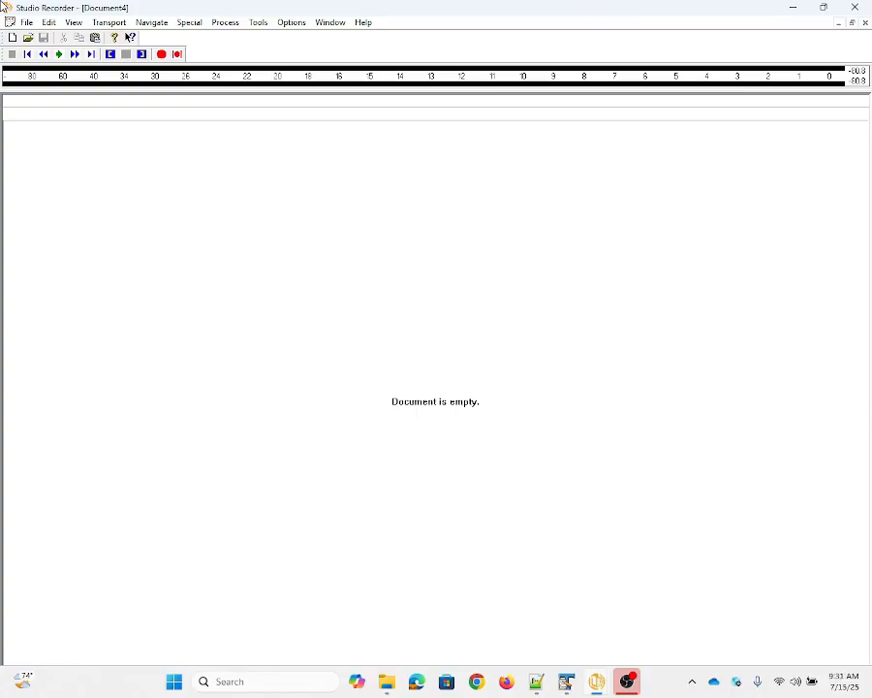
Record about 28 seconds of audio into the empty document, adding a generic mark named "great score" during the recording
{"action": "key", "text": "ctrl+r"}
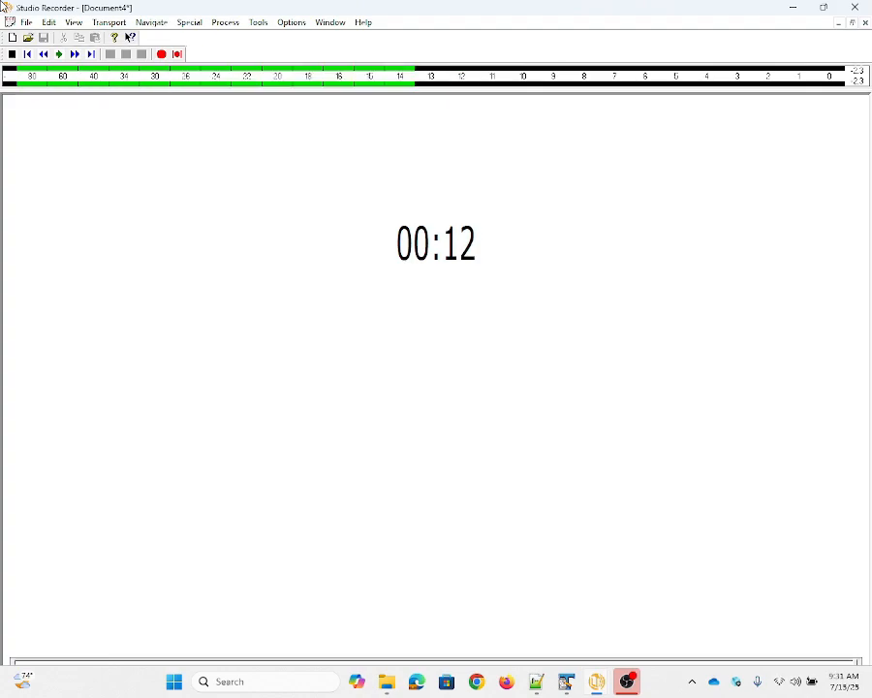
{"action": "key", "text": "m"}
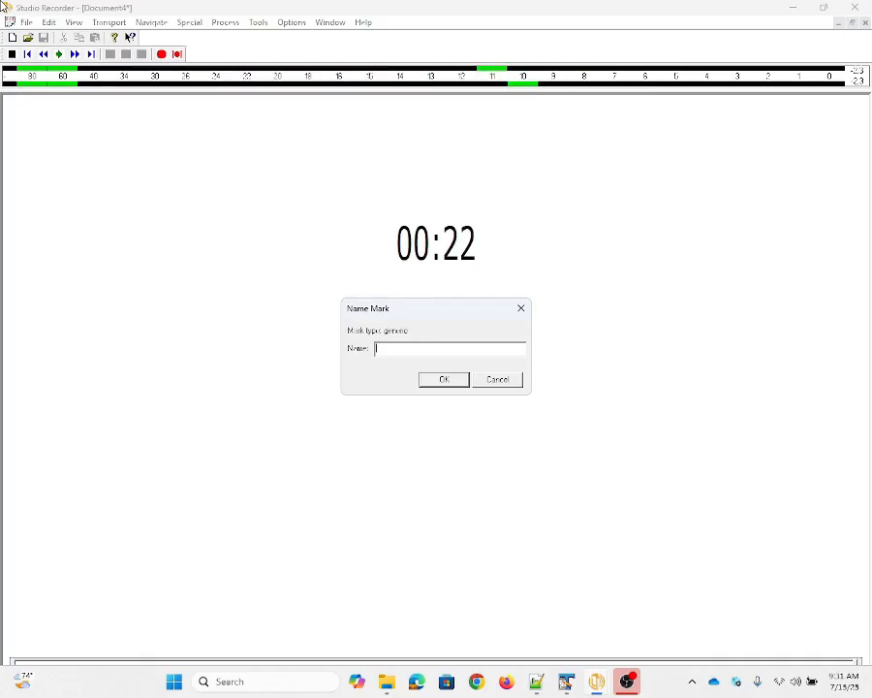
{"action": "type", "text": "gesat score"}
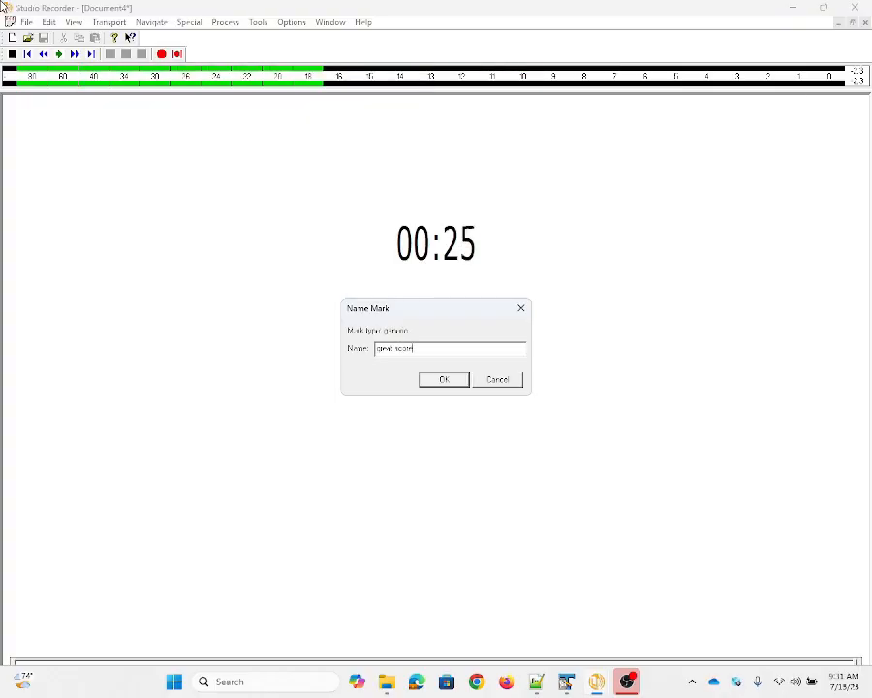
{"action": "key", "text": "Return"}
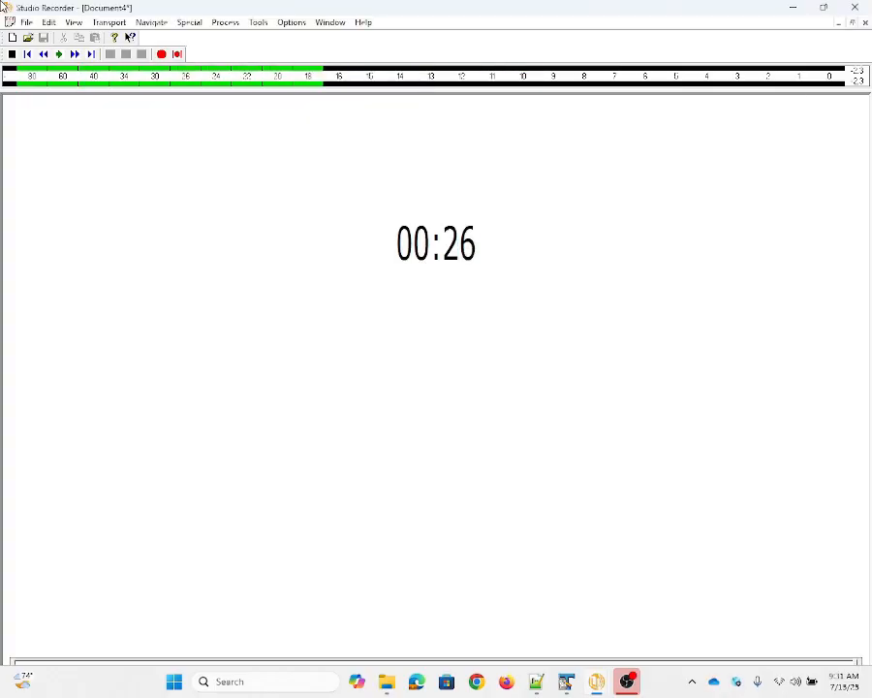
{"action": "key", "text": "space"}
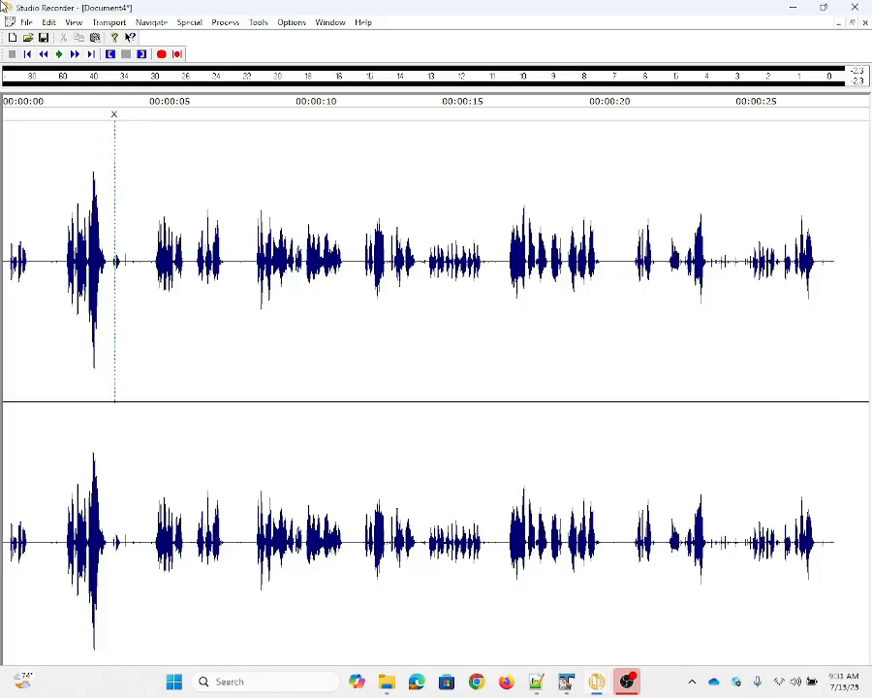
Play back parts of the new recording to check how it sounds
{"action": "key", "text": "space"}
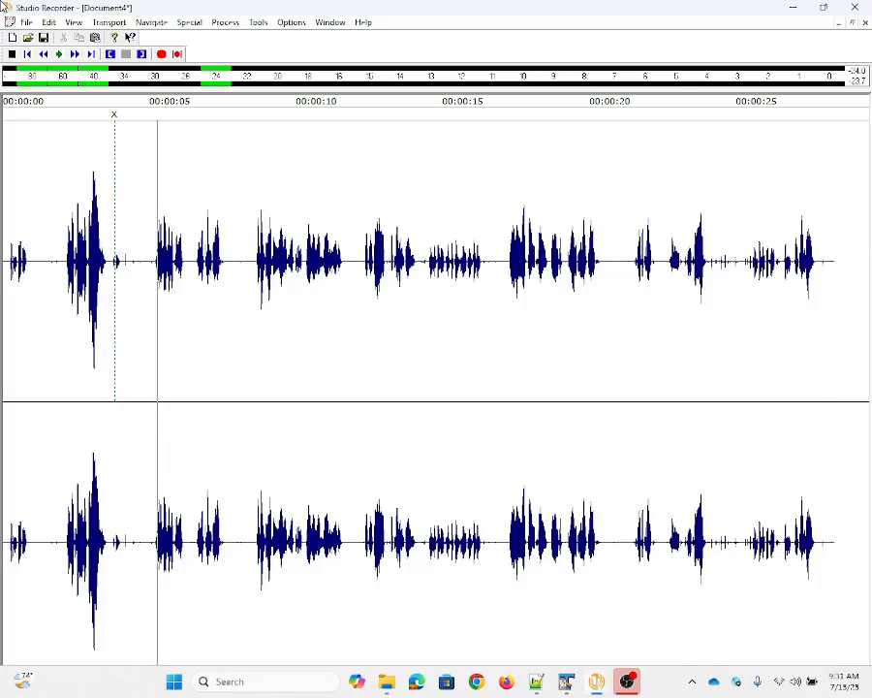
{"action": "key", "text": "space"}
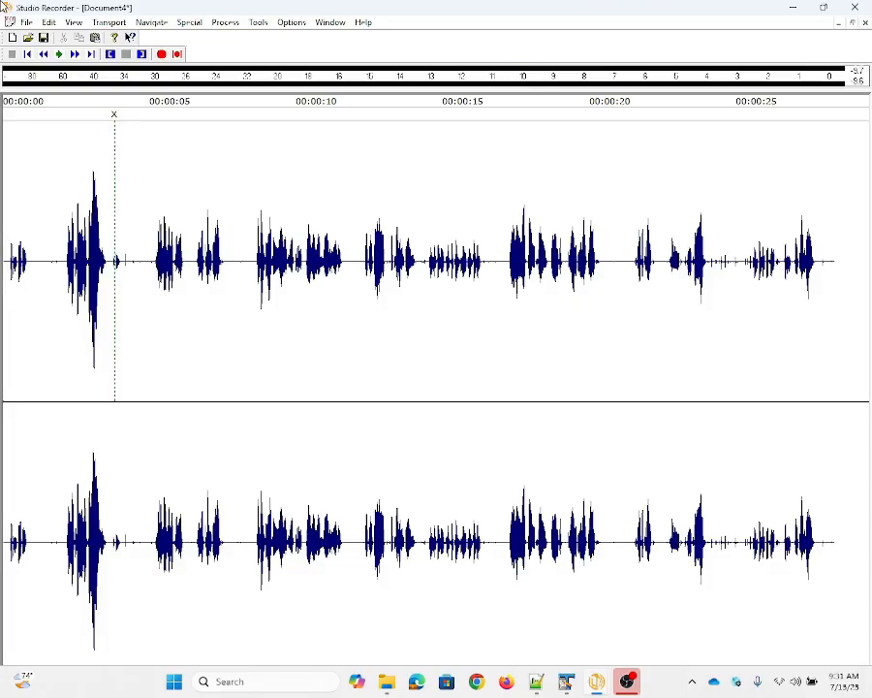
{"action": "key", "text": "space"}
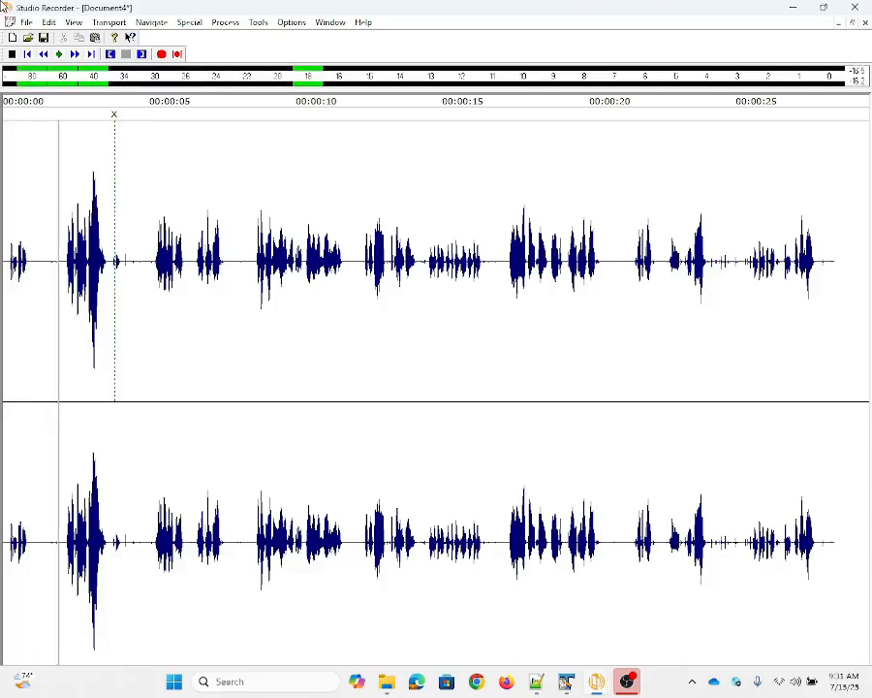
{"action": "key", "text": "space"}
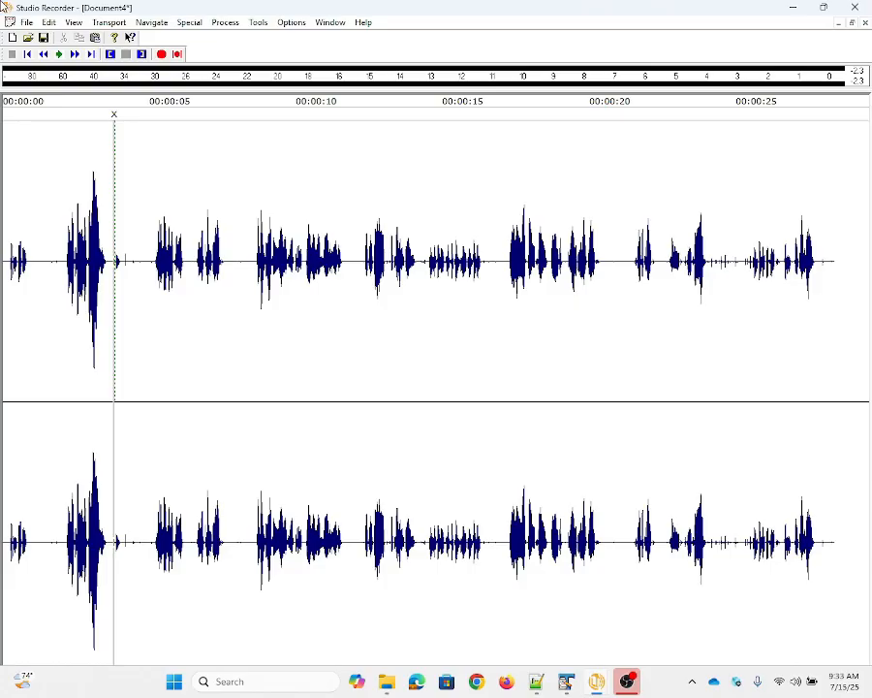
Review the rewind/forward times in the General settings, including the multimedia time, and leave without changes
{"action": "key", "text": "alt+o"}
{"action": "key", "text": "s"}
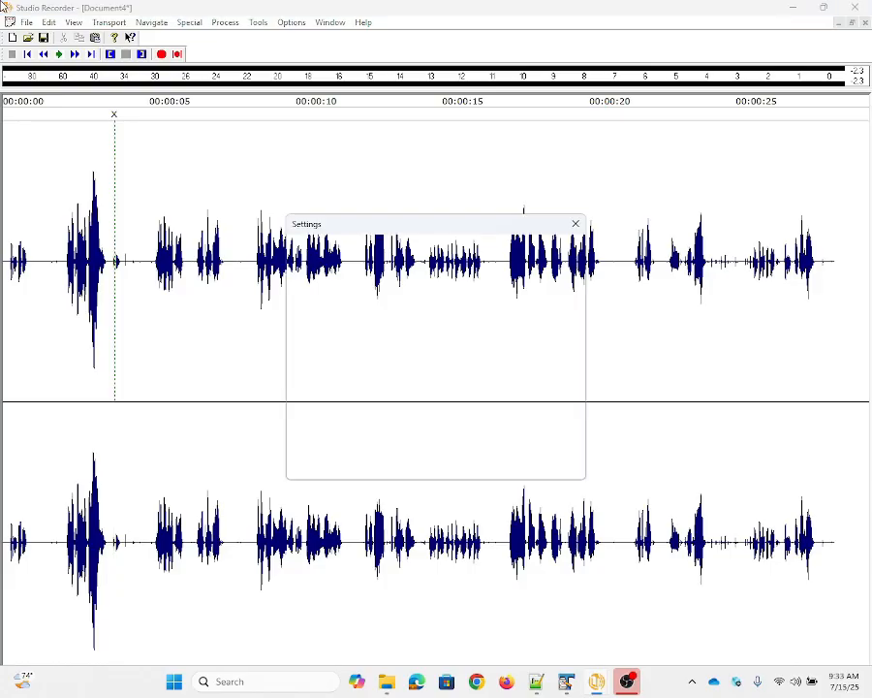
{"action": "key", "text": "Tab"}
{"action": "key", "text": "Tab"}
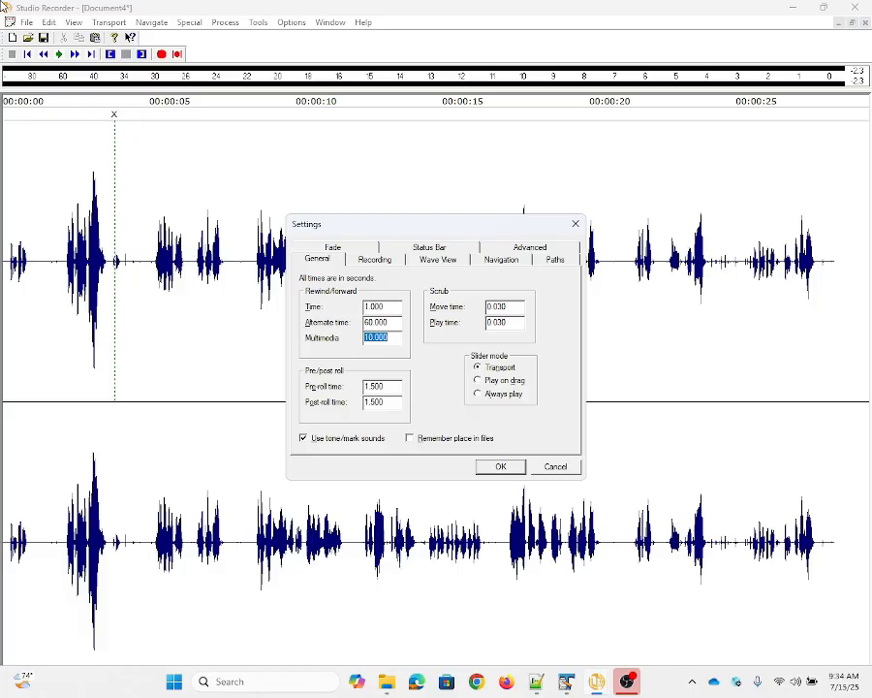
{"action": "key", "text": "Escape"}
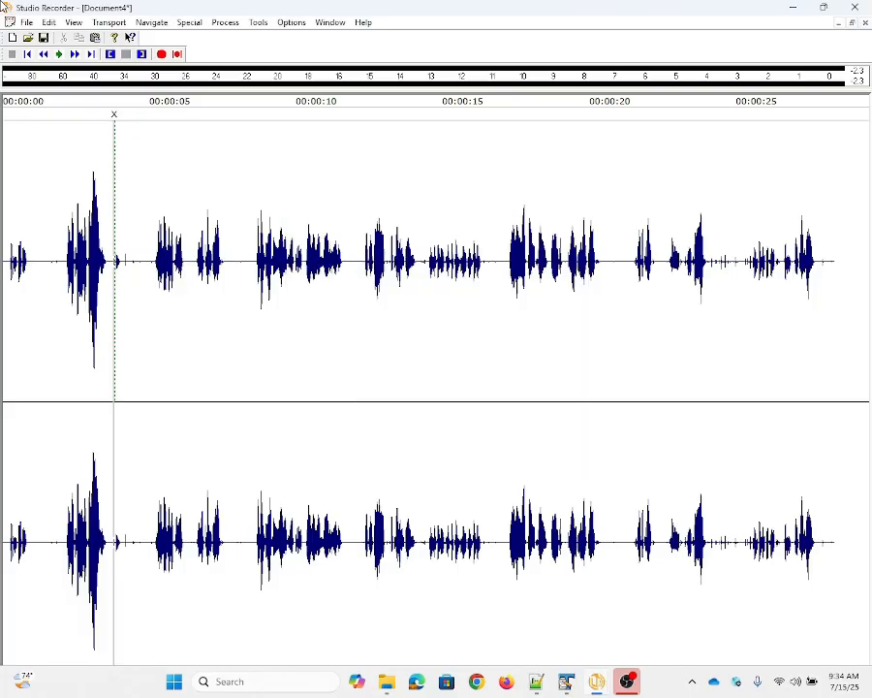